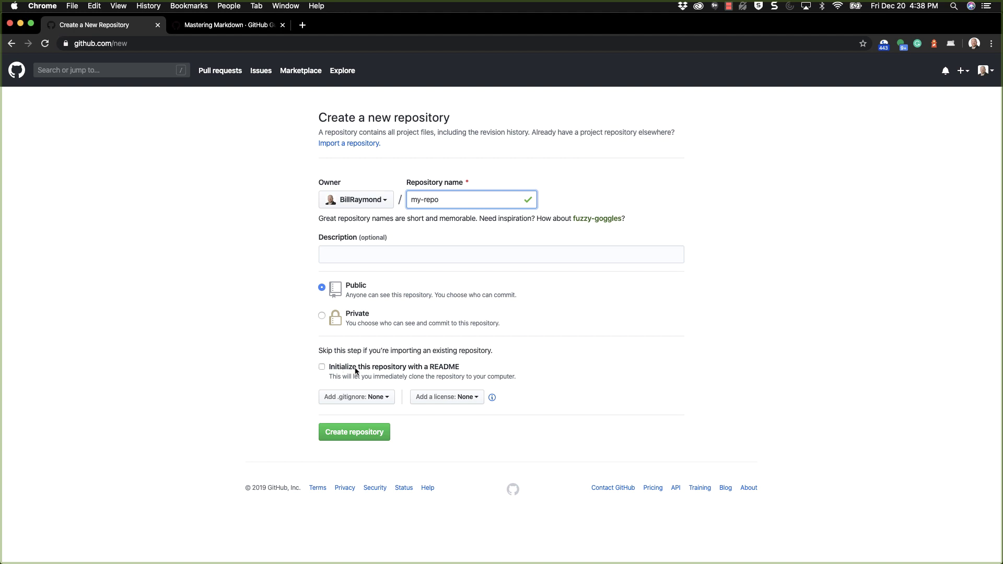
Create the public repository my-repo, initialized with a README
left_click(398, 367)
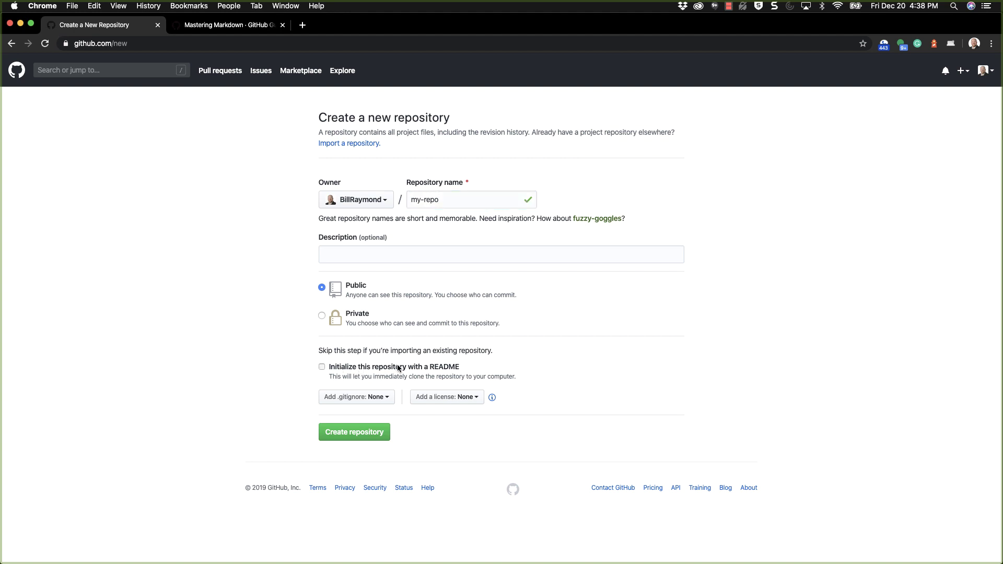
left_click(364, 432)
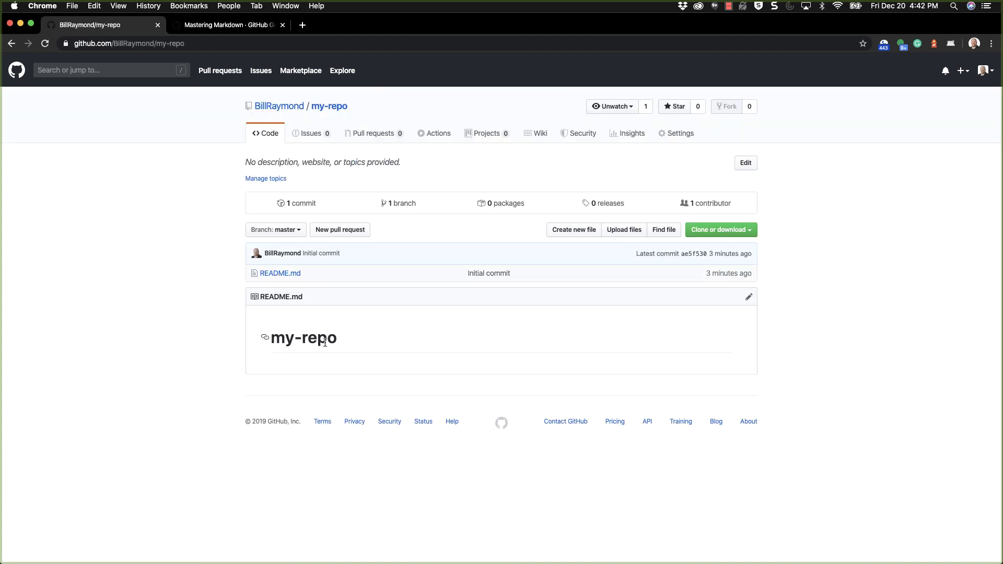
Add "Welcome to my repo!" and numbered items "Don't forget to check this out." and "Don't forget to check that out." to README.md, committing the change
left_click(750, 300)
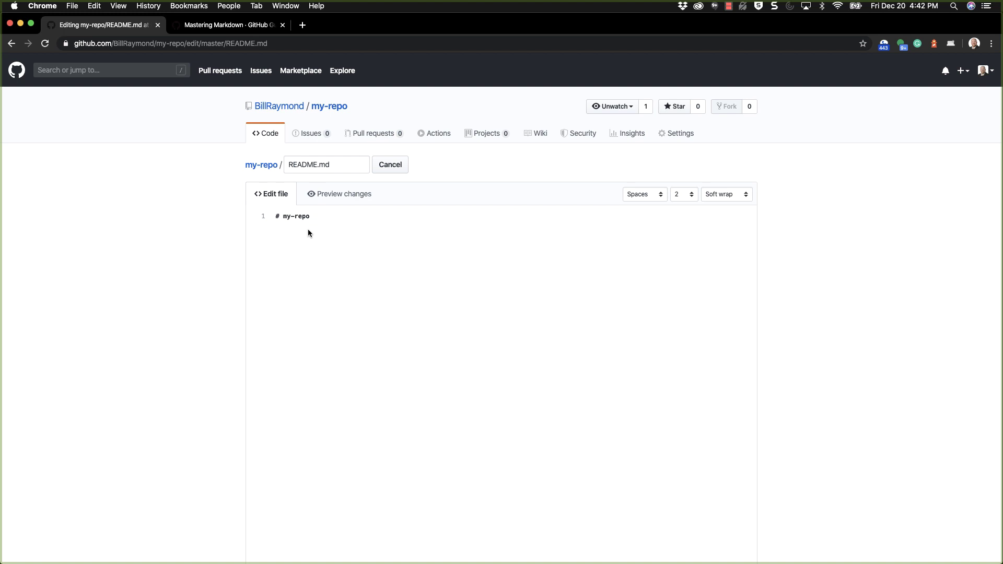
key("Return")
key("Return")
type("Welcome to my ")
type("repo!  1.")
type(" Don't forget to c")
type("heck this out. ")
type("2. Don'")
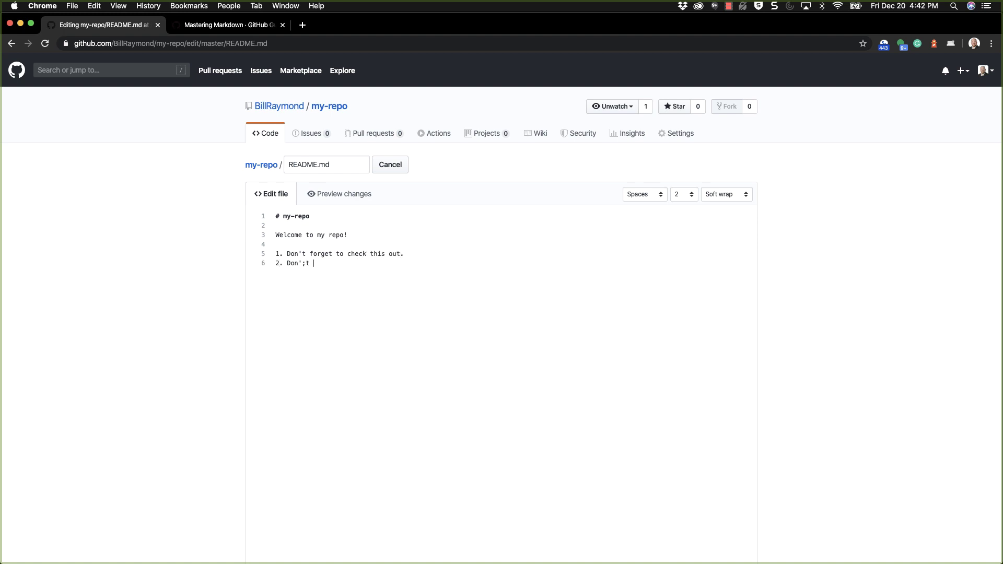
type("t forget to check that out.")
scroll(413, 280, "down", 10)
left_click(310, 474)
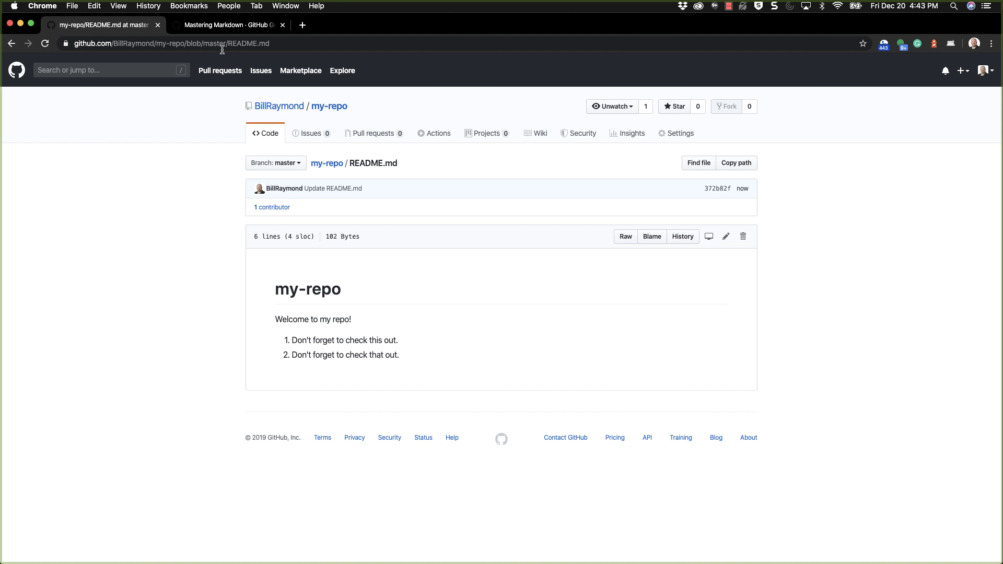
Examine the Lists, Images, Headers & Quotes and Text examples in the Mastering Markdown guide
left_click(220, 31)
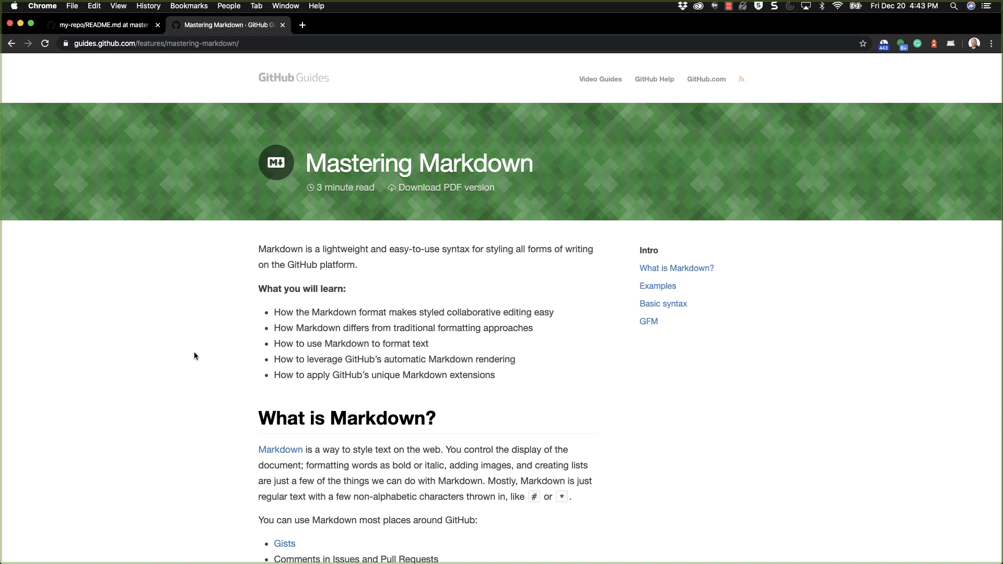
scroll(196, 366, "down", 10)
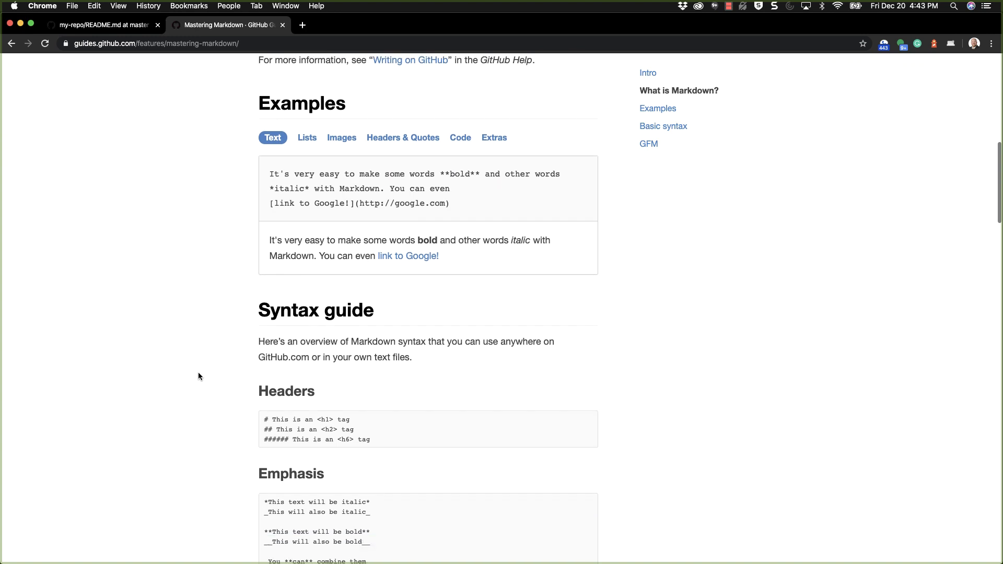
left_click(314, 138)
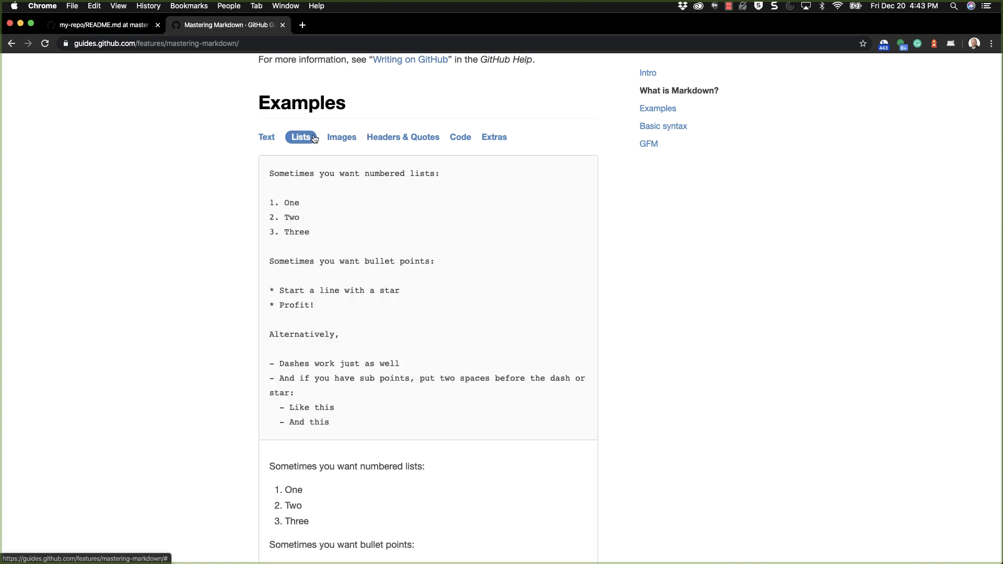
left_click(335, 139)
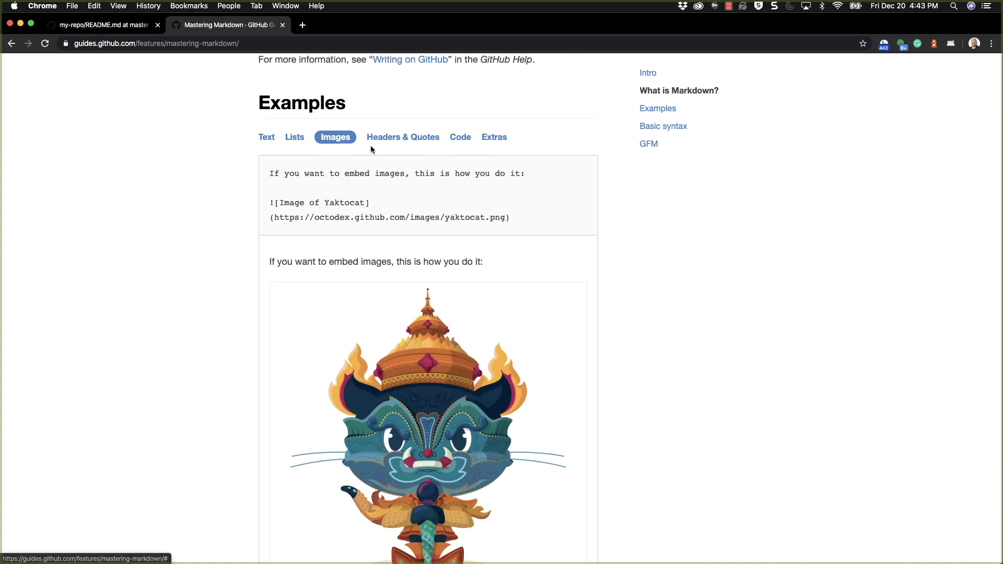
left_click(387, 139)
left_click(267, 139)
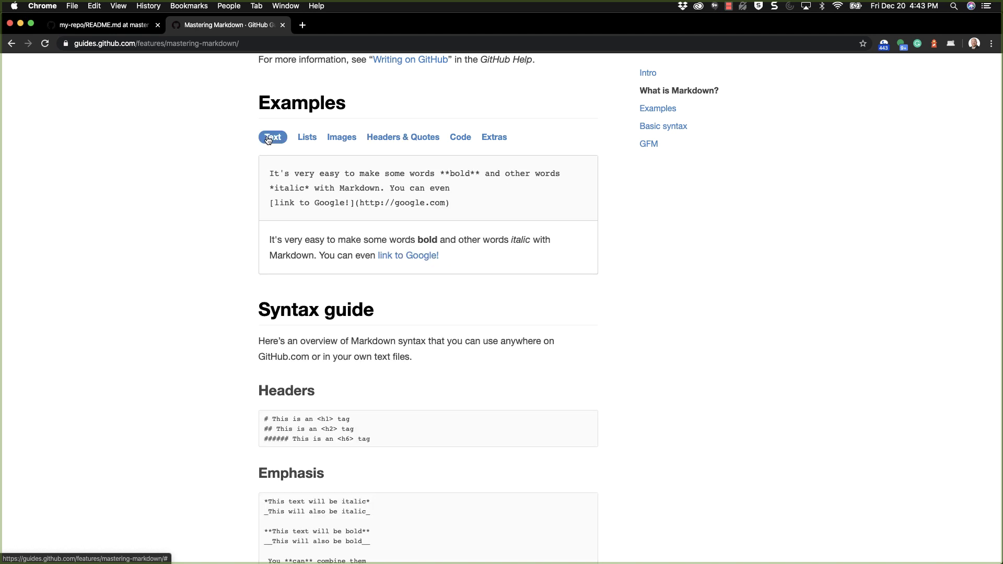
Enable GitHub Pages for my-repo with the master branch as its source
left_click(122, 24)
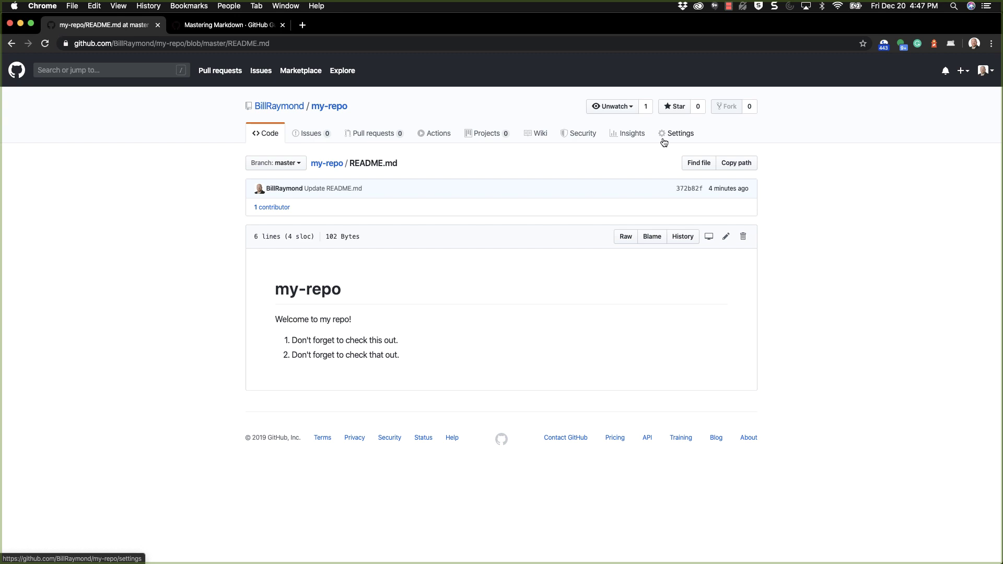
left_click(663, 138)
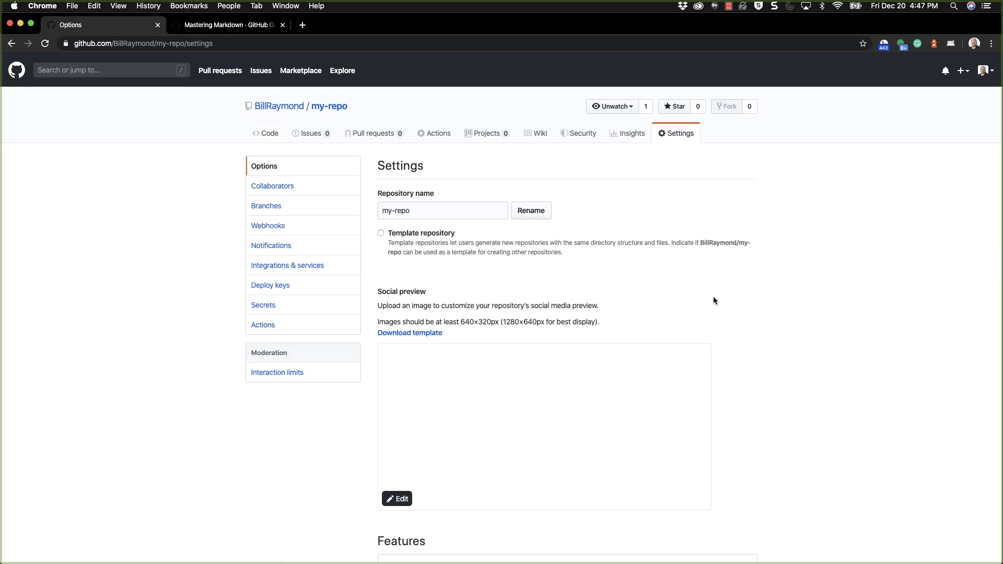
scroll(713, 296, "down", 10)
scroll(713, 301, "down", 10)
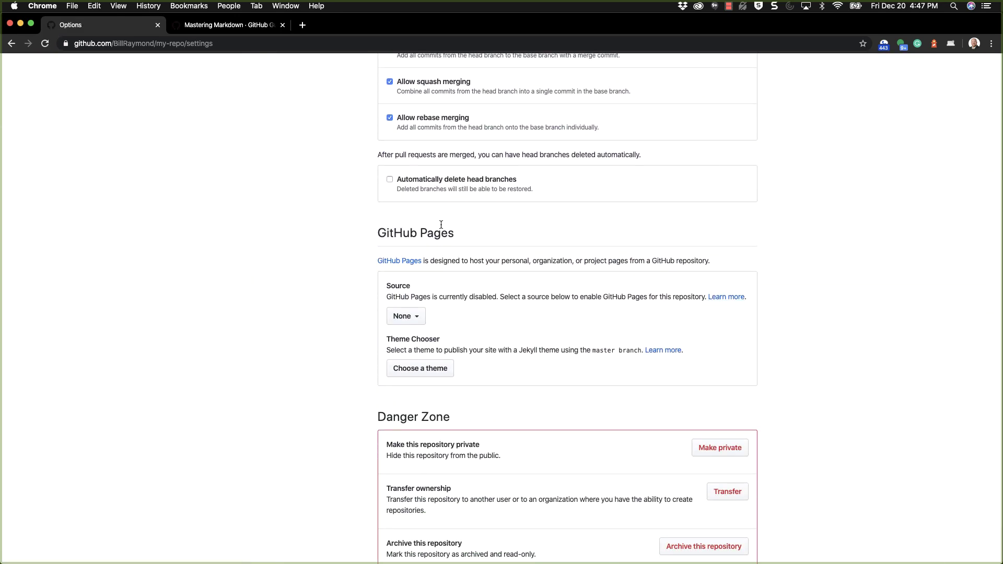
left_click(402, 320)
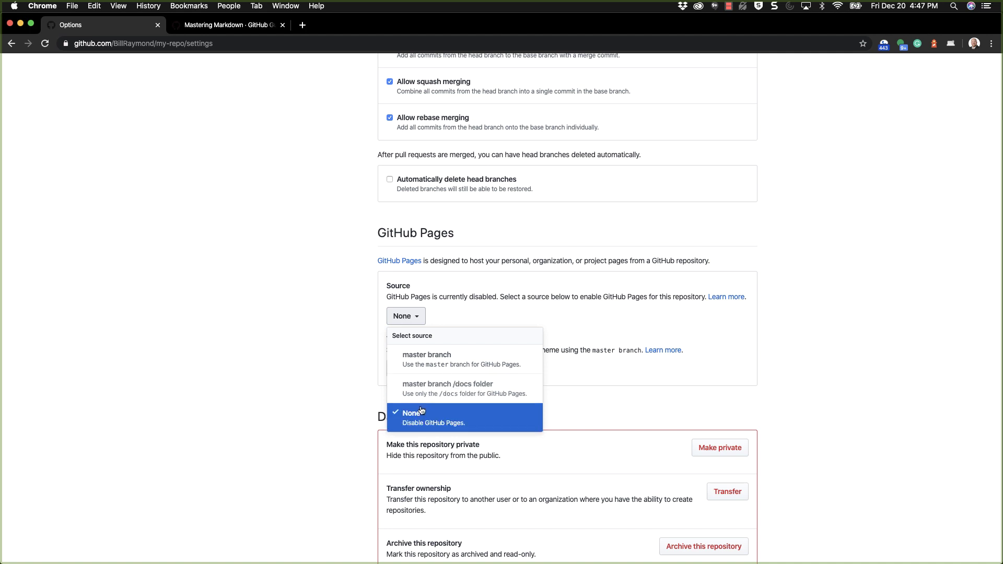
left_click(423, 365)
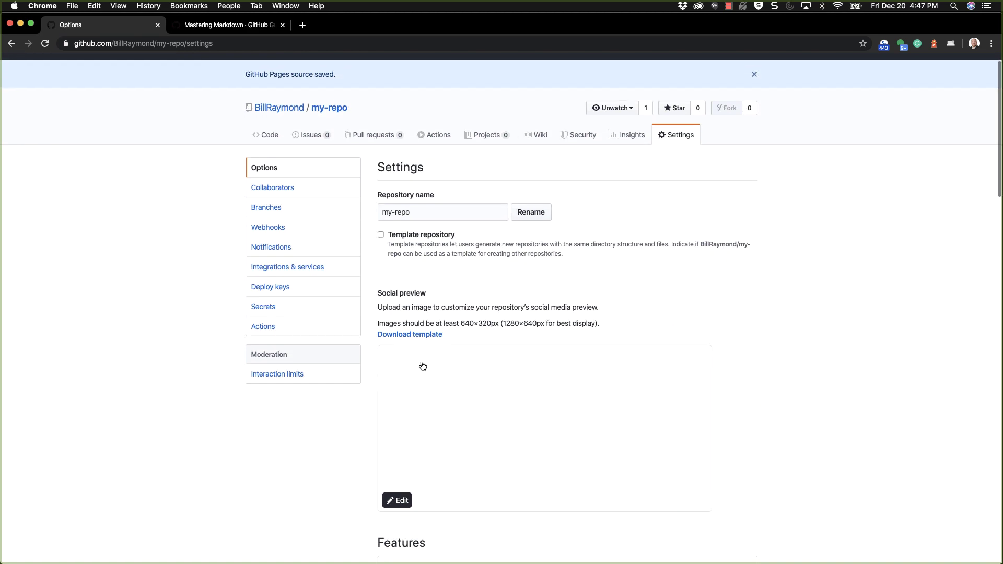
Copy the published site's address from the GitHub Pages section of the repository settings
scroll(423, 366, "down", 20)
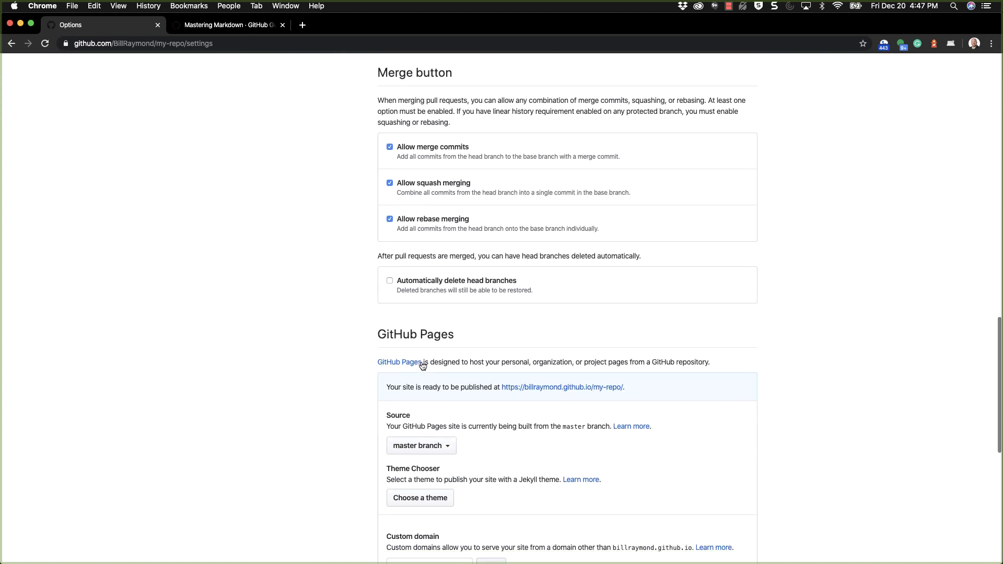
scroll(423, 365, "down", 3)
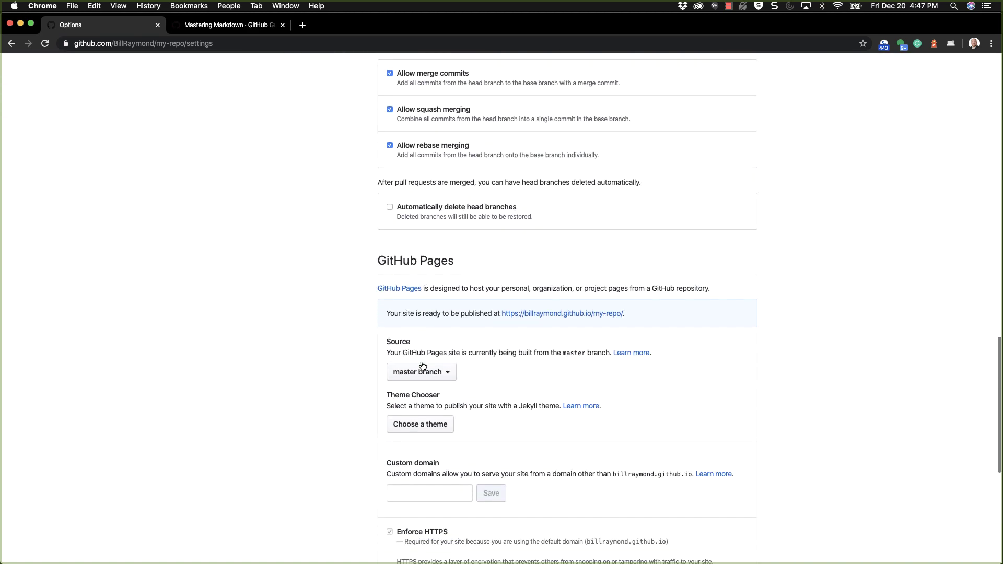
right_click(537, 314)
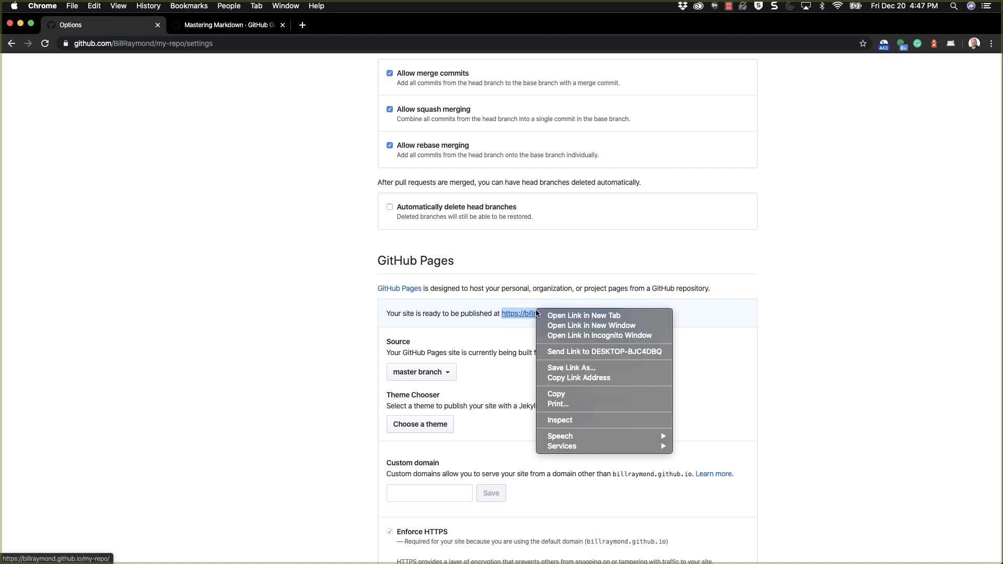
left_click(555, 396)
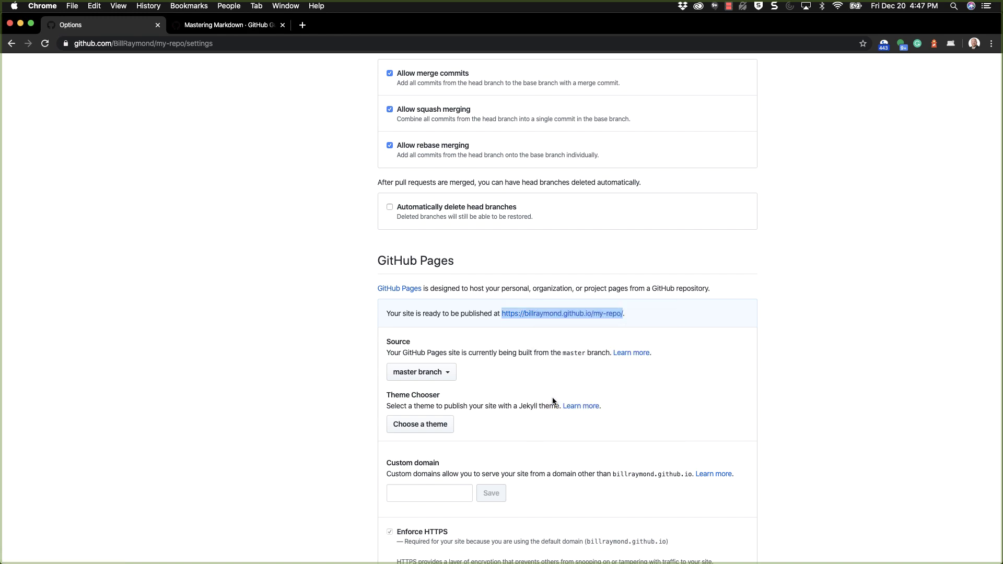
Paste the copied site address as the website in my-repo's repository details and save them
scroll(553, 401, "up", 15)
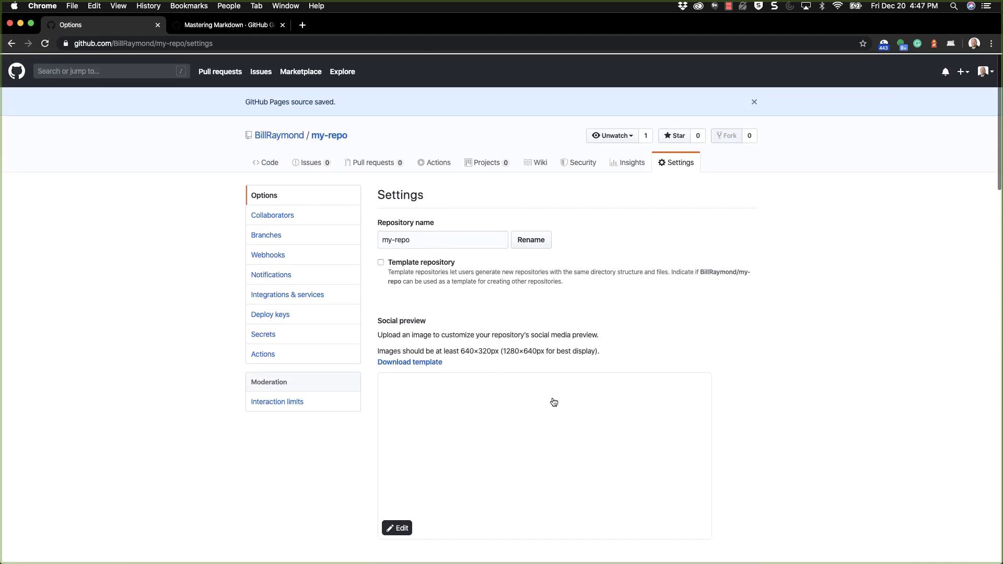
left_click(320, 140)
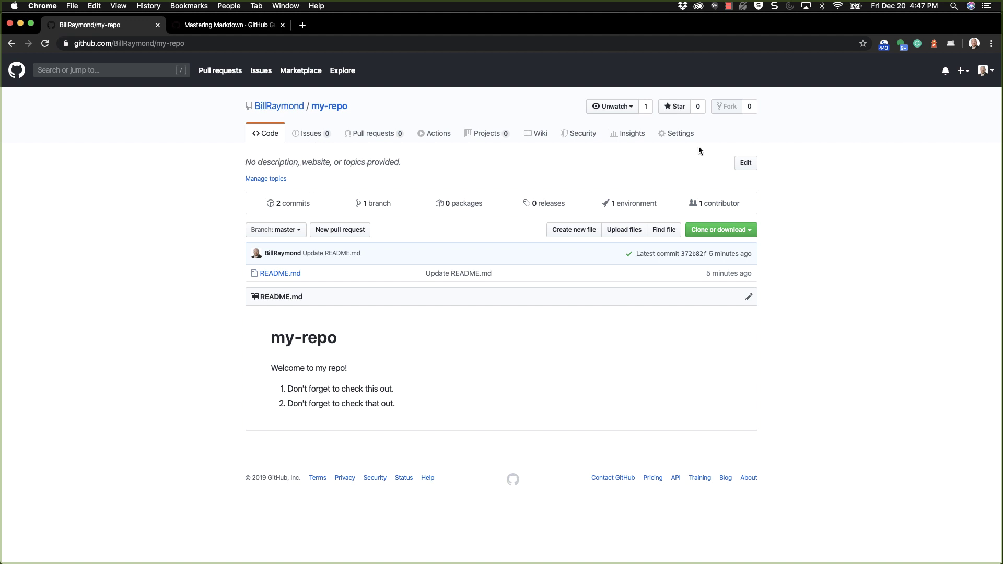
left_click(746, 163)
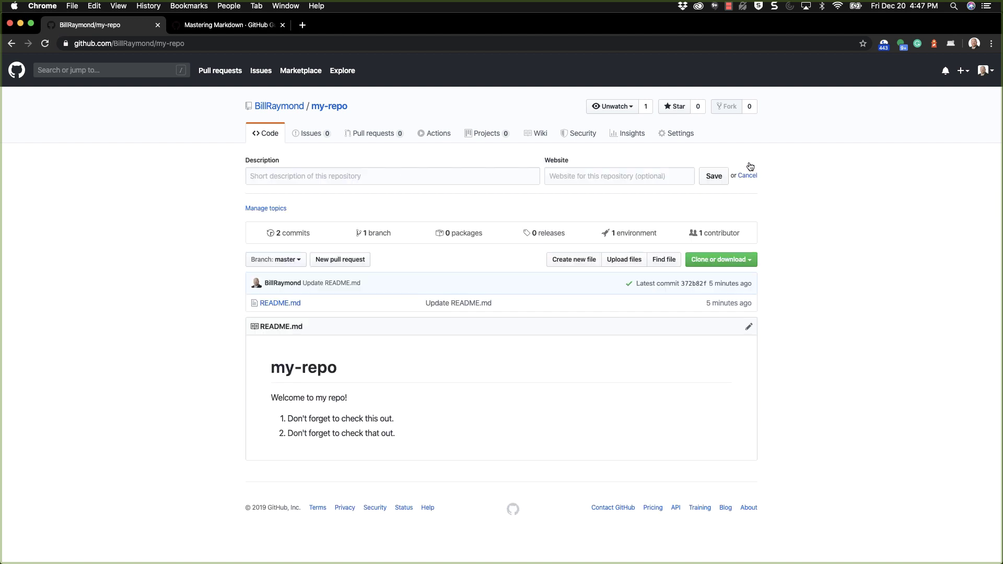
left_click(639, 179)
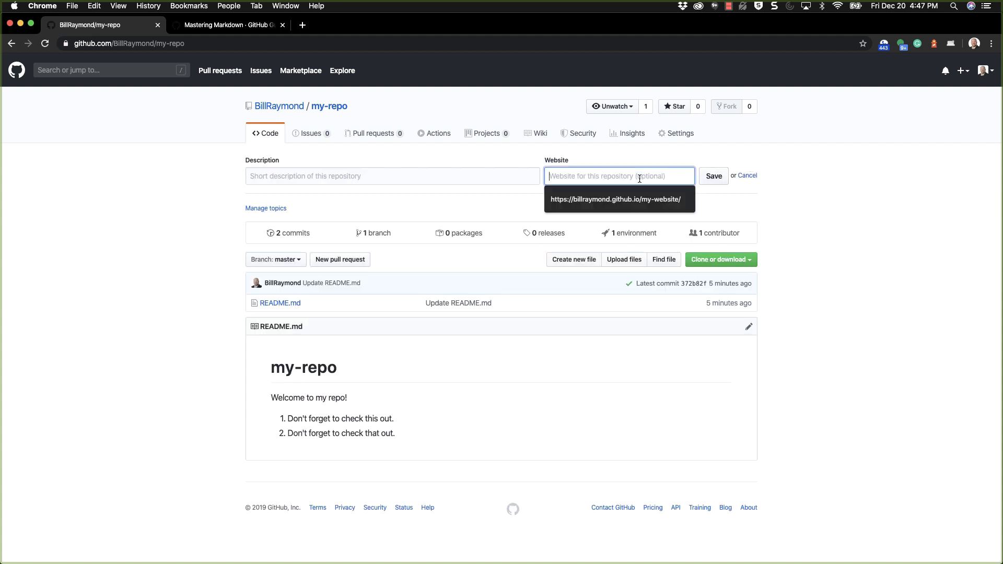
key("super+v")
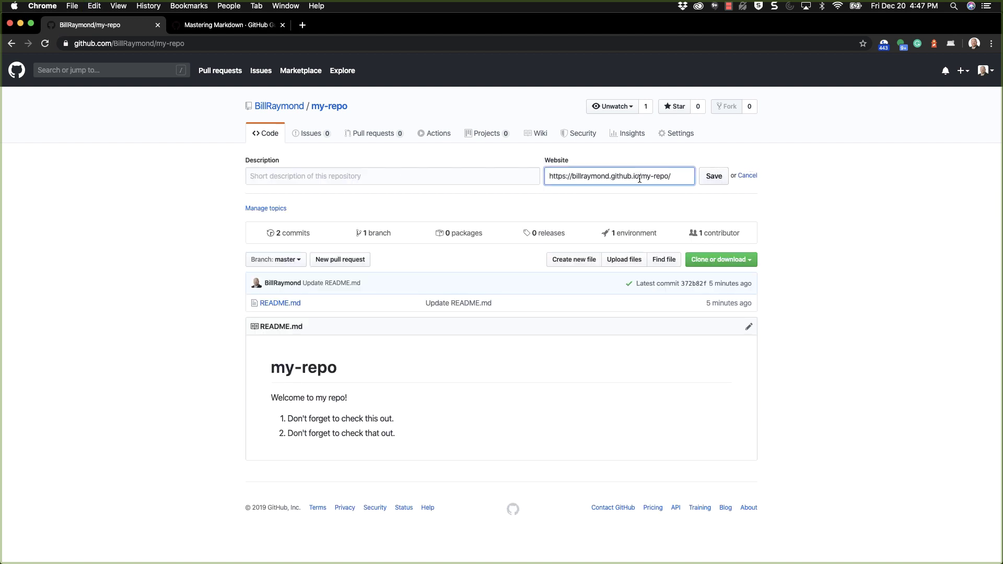
left_click(712, 178)
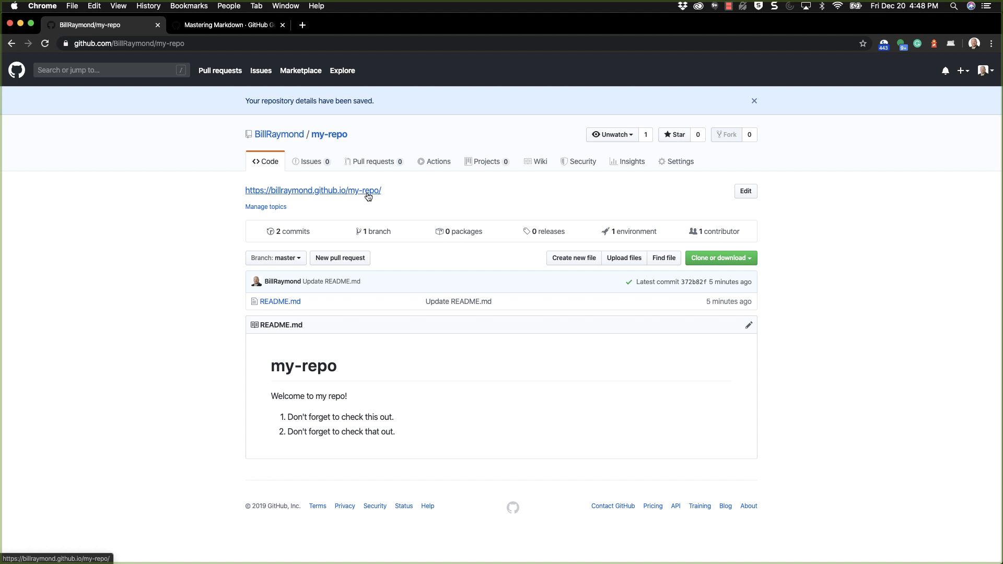
Open the repository's website link in a new tab and compare the published page with the README
right_click(368, 196)
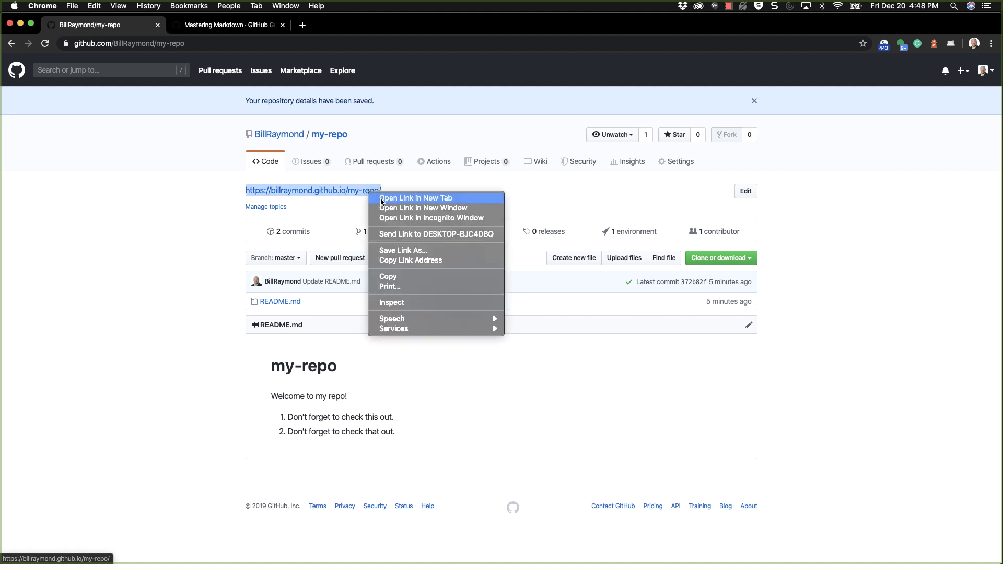
left_click(381, 199)
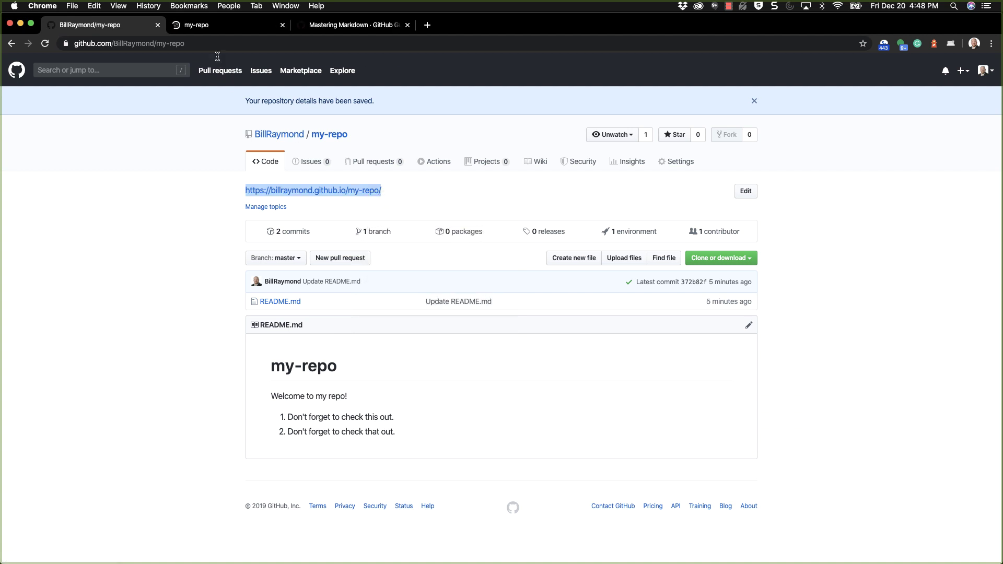
left_click(233, 27)
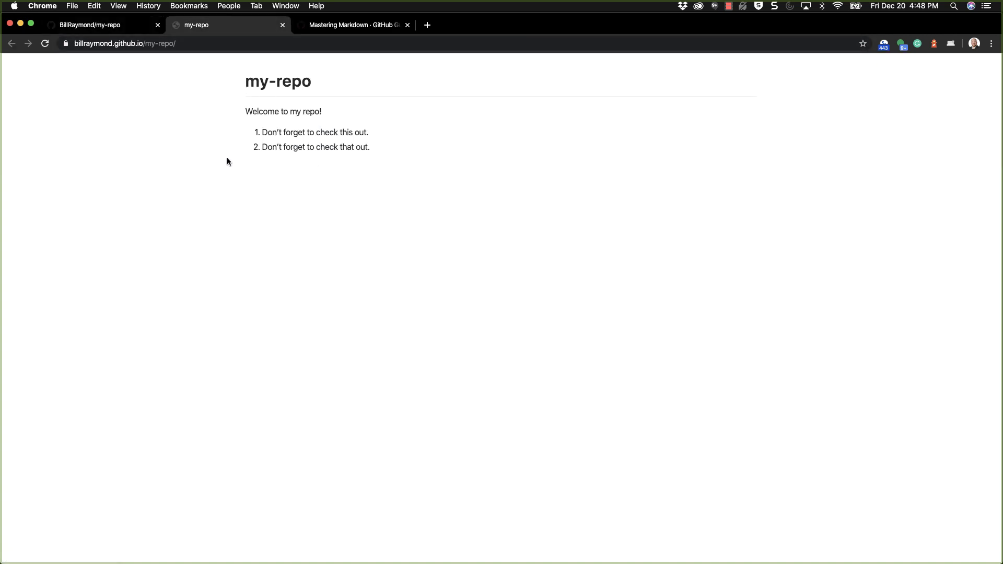
left_click(112, 28)
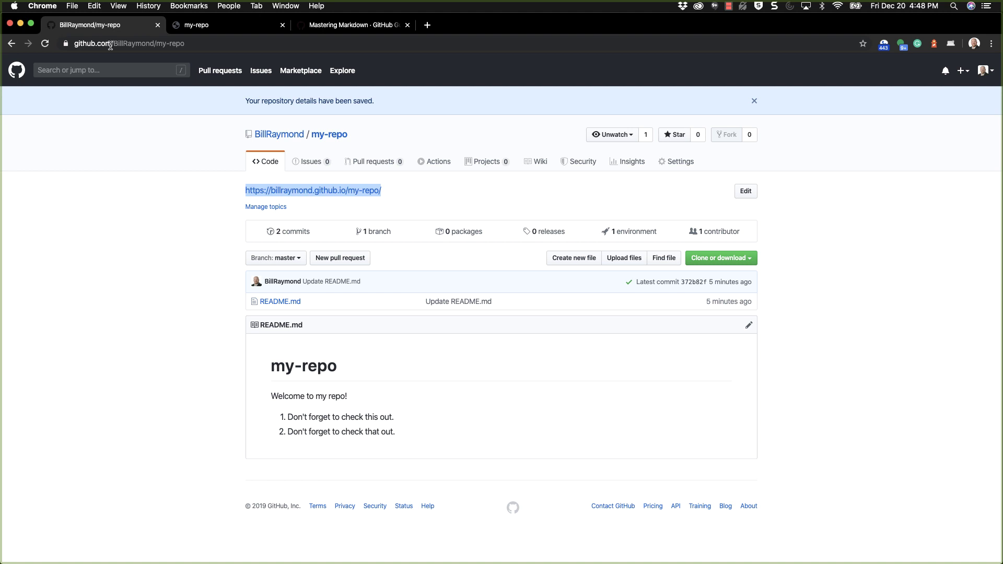
left_click(213, 28)
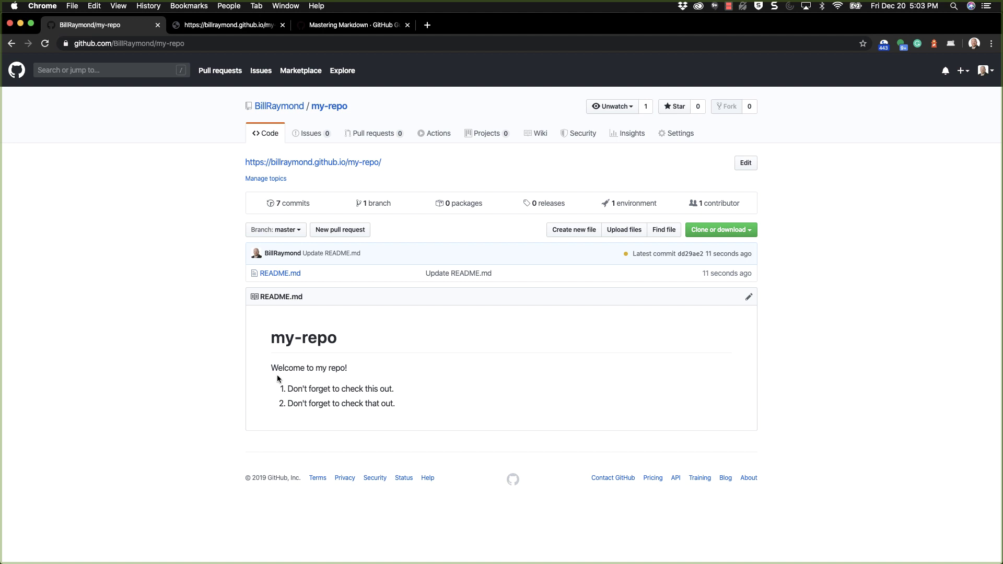
Create a file index.md containing the heading "# Welcome index.md!" and commit it directly to the master branch
left_click(568, 234)
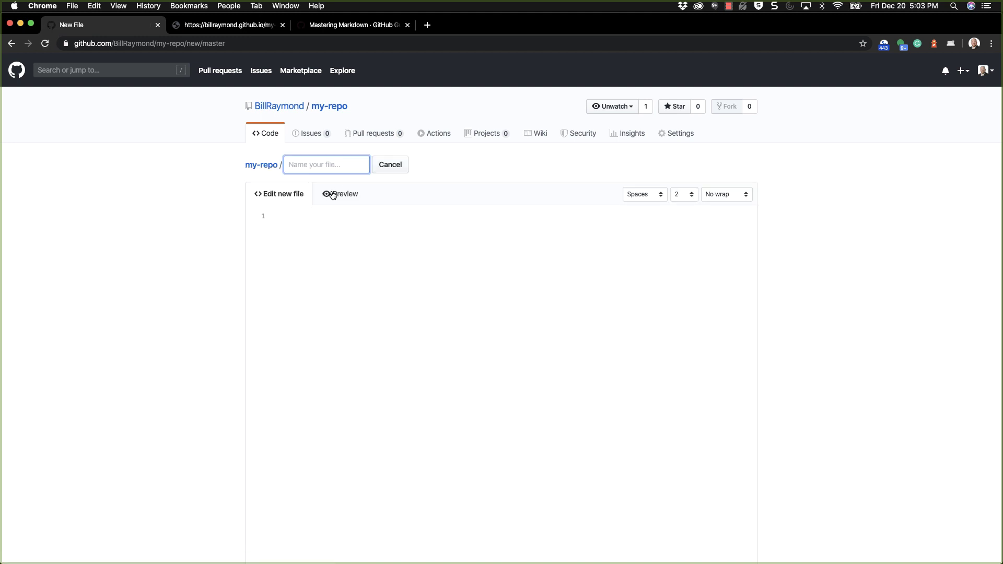
type("index.md")
left_click(333, 231)
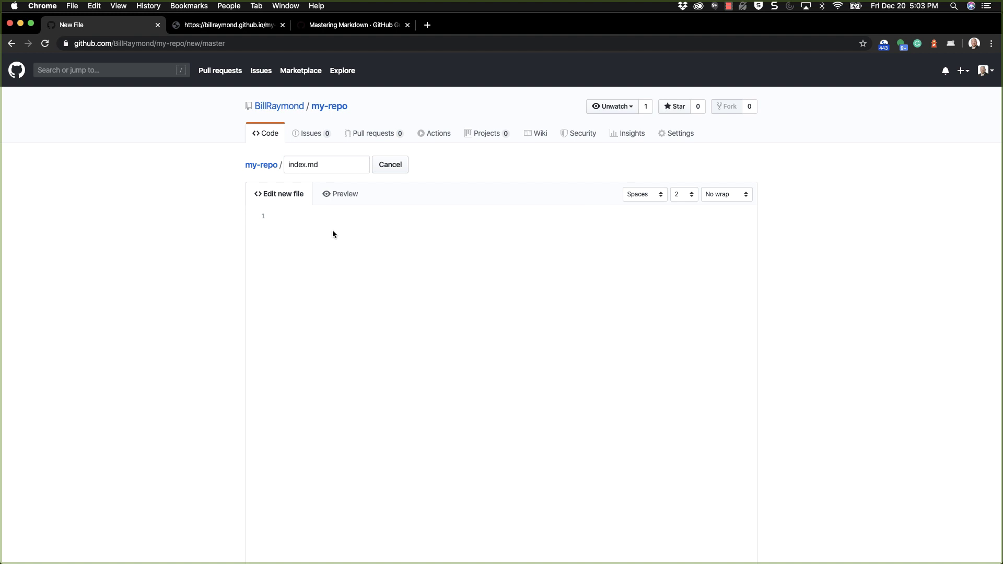
type("# Welcome index.md!")
scroll(467, 341, "down", 10)
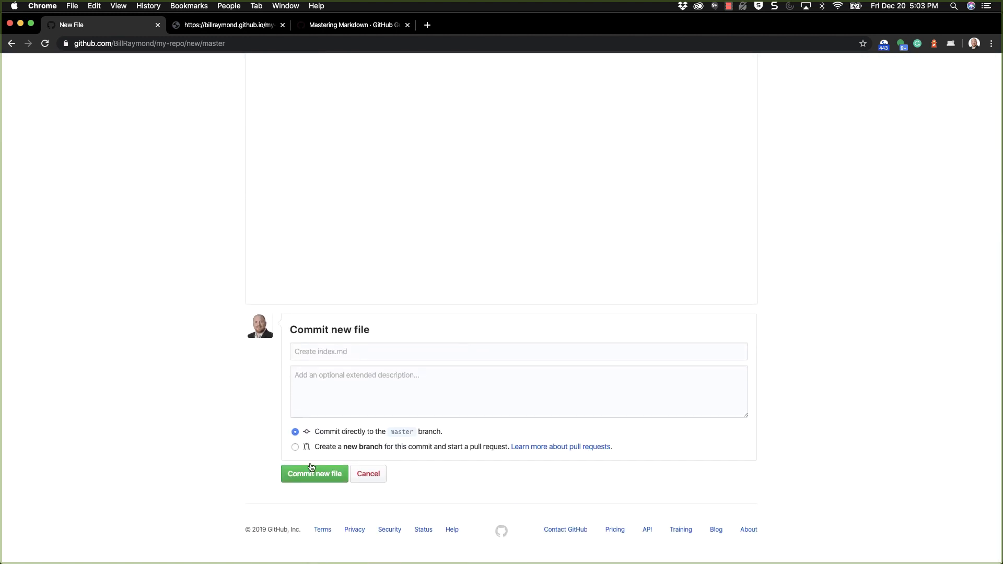
left_click(308, 474)
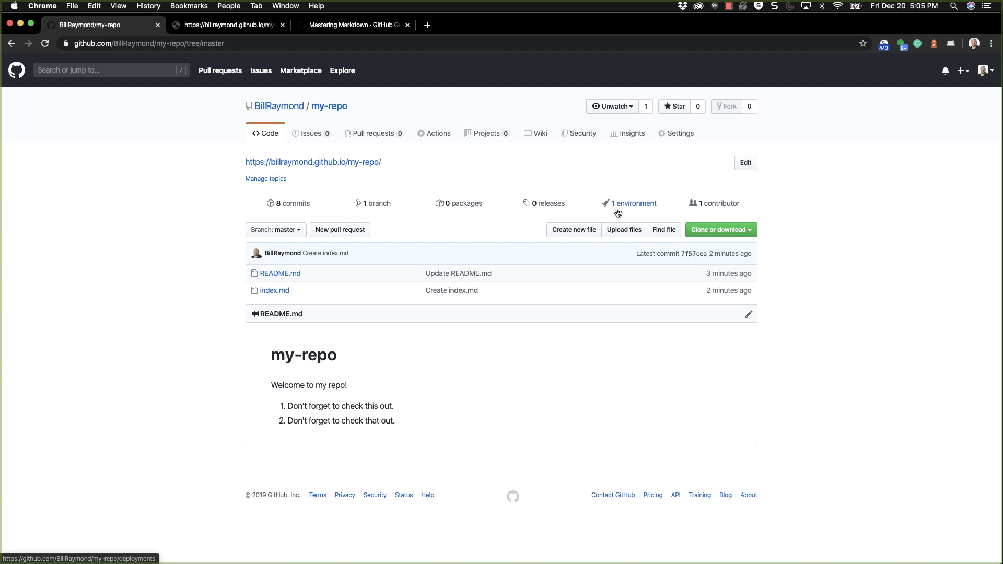
Open the repository's environment page to examine its GitHub Pages deployments
left_click(653, 209)
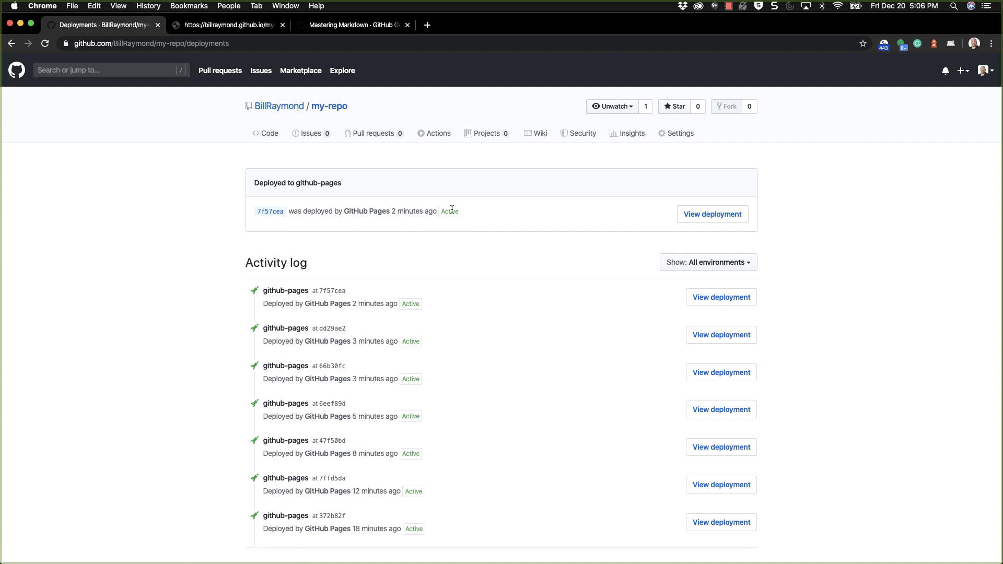
View the latest github-pages deployment, refresh the published page until it is current, and return to the repository's deployments
left_click(686, 221)
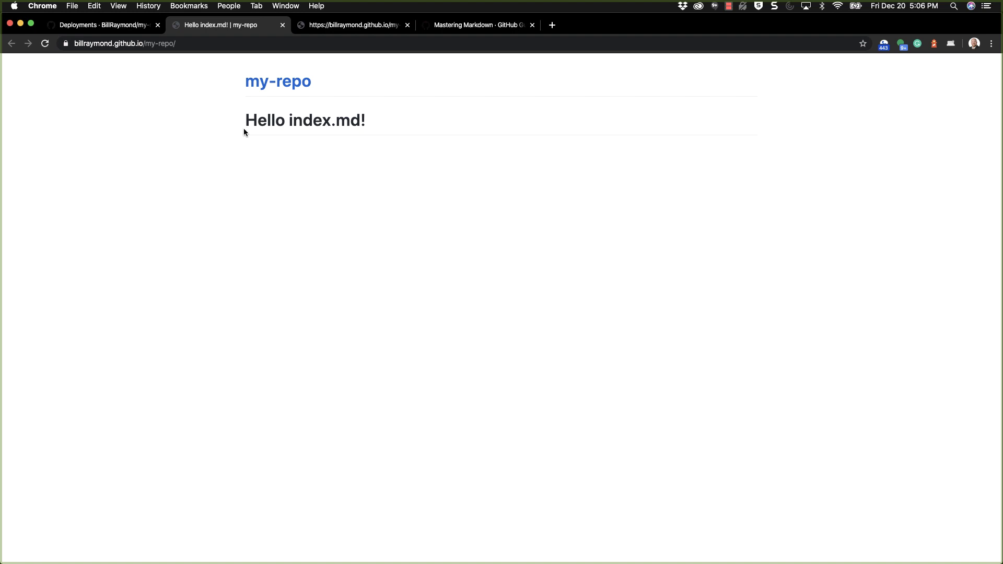
left_click(46, 45)
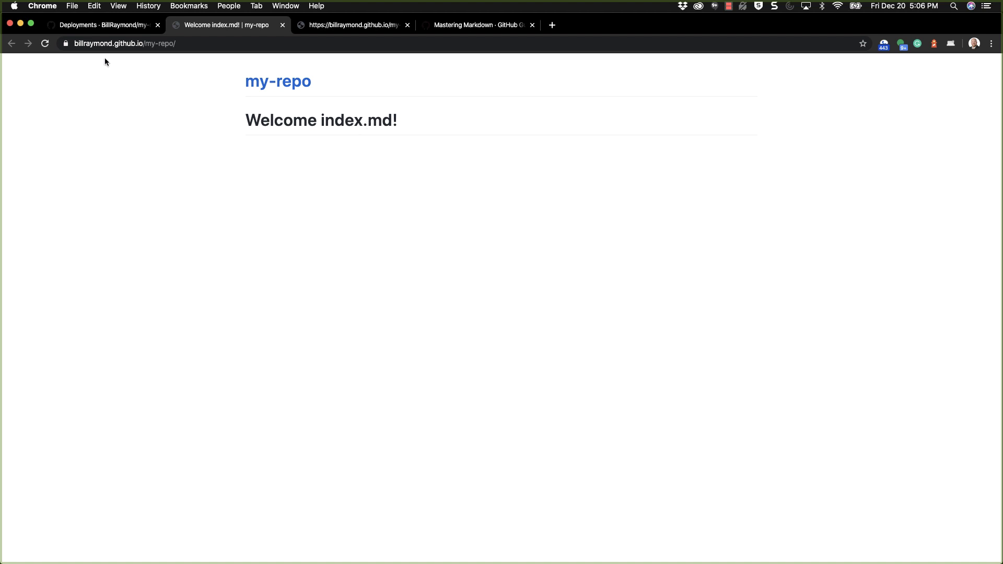
left_click(44, 44)
left_click(99, 26)
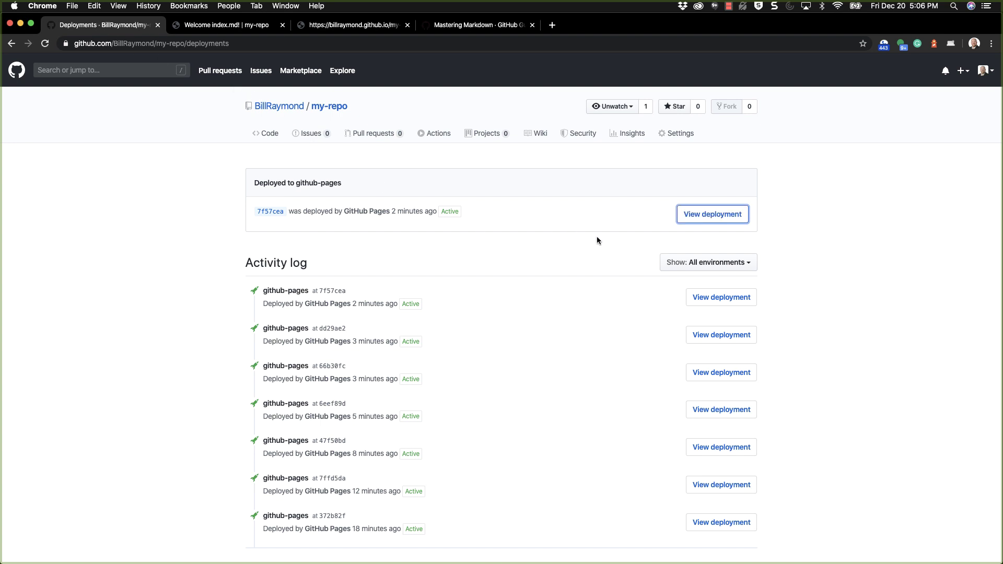
Check the published page through the website link on my-repo's code page and close the two newly opened site tabs
left_click(265, 137)
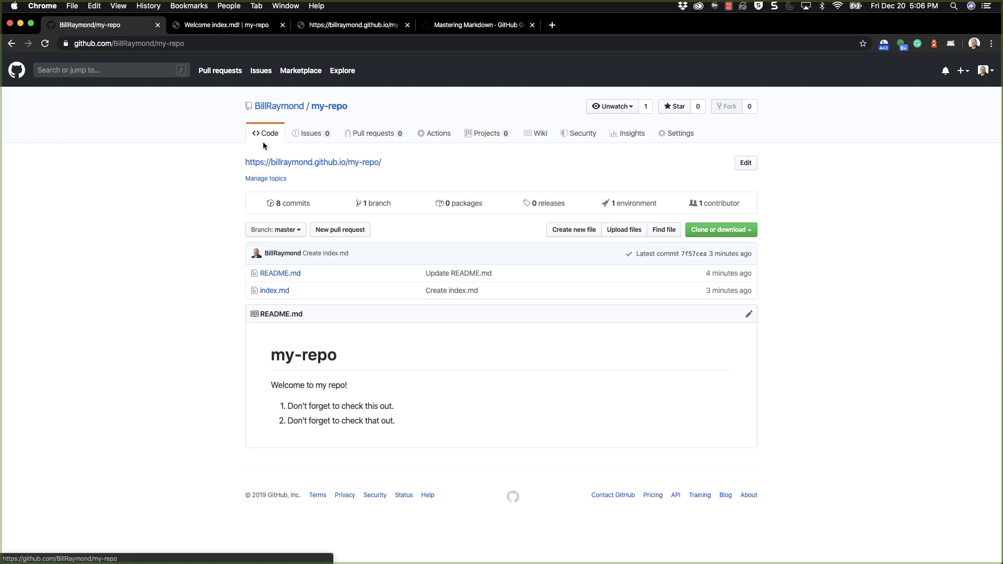
right_click(265, 167)
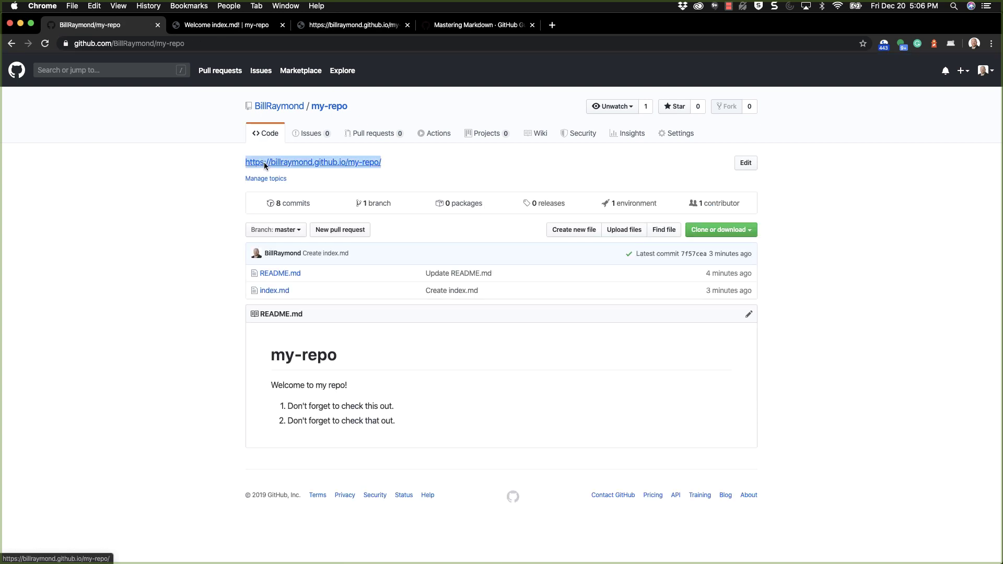
left_click(280, 167)
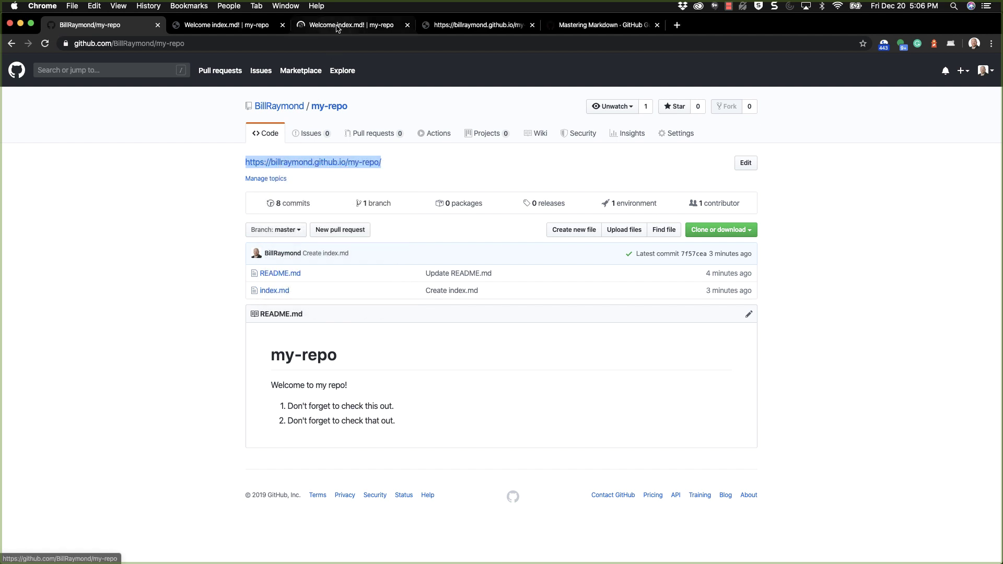
left_click(338, 26)
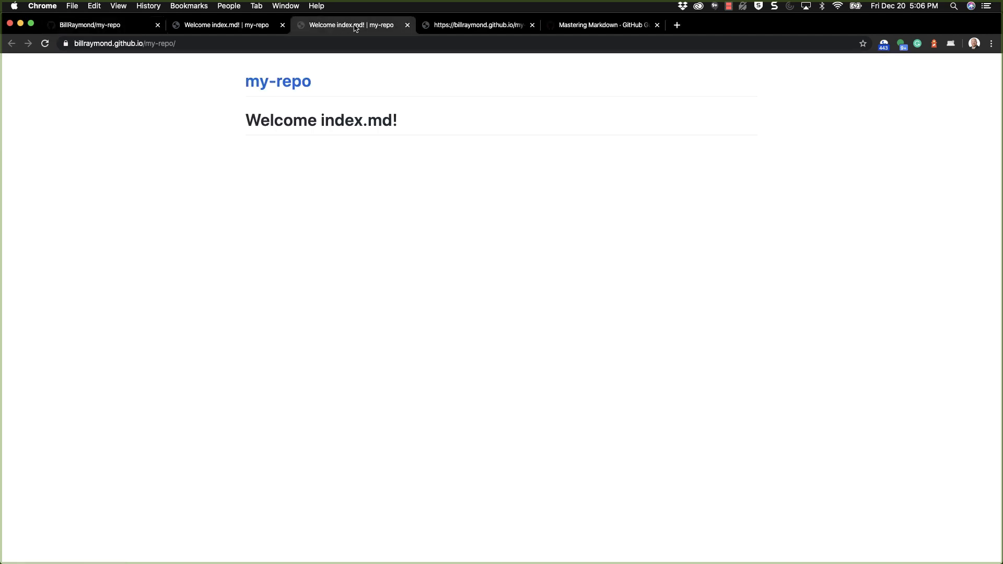
left_click(282, 25)
left_click(282, 25)
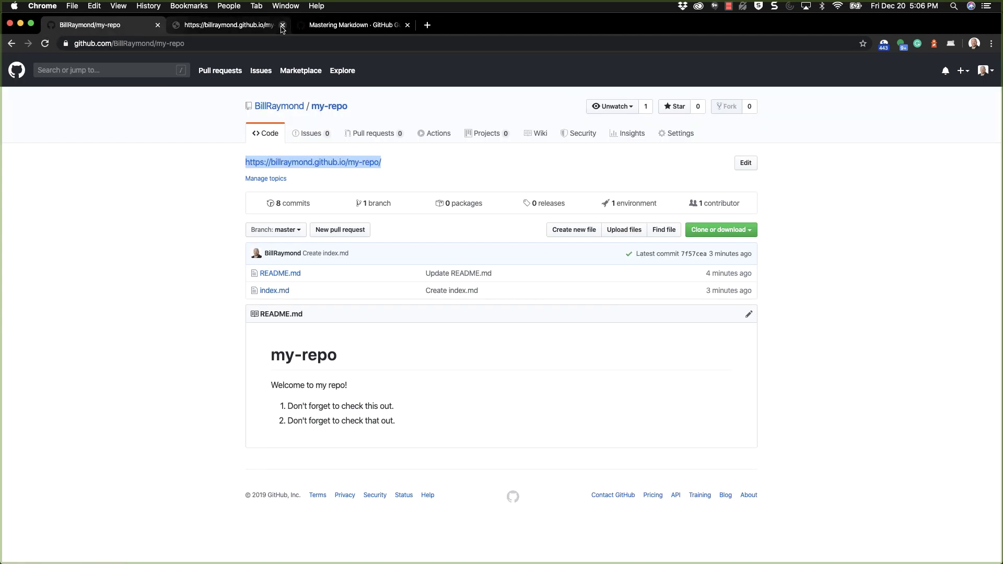
left_click(158, 180)
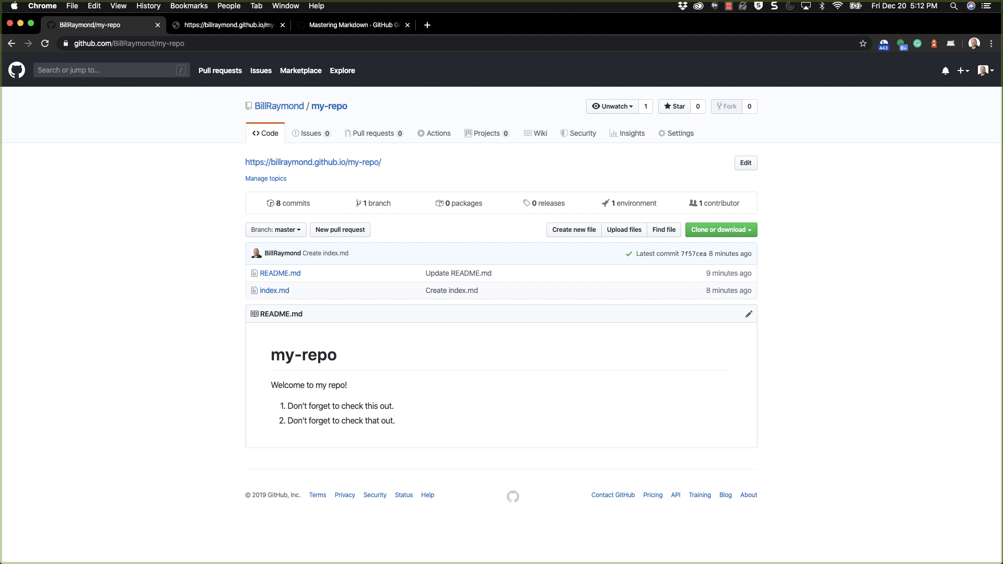
Start a new file in my-repo's master branch and name it index.html
left_click(563, 230)
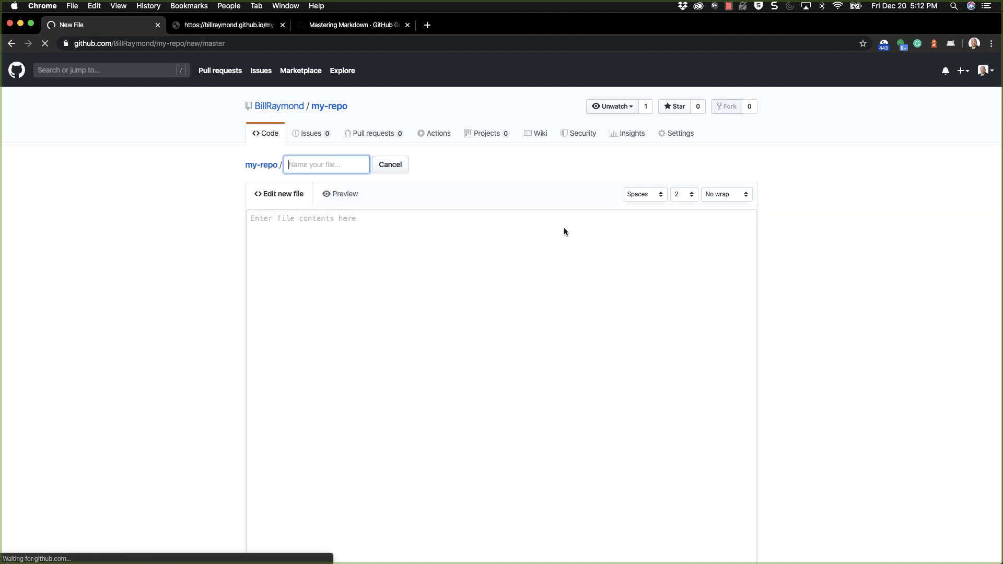
type("in")
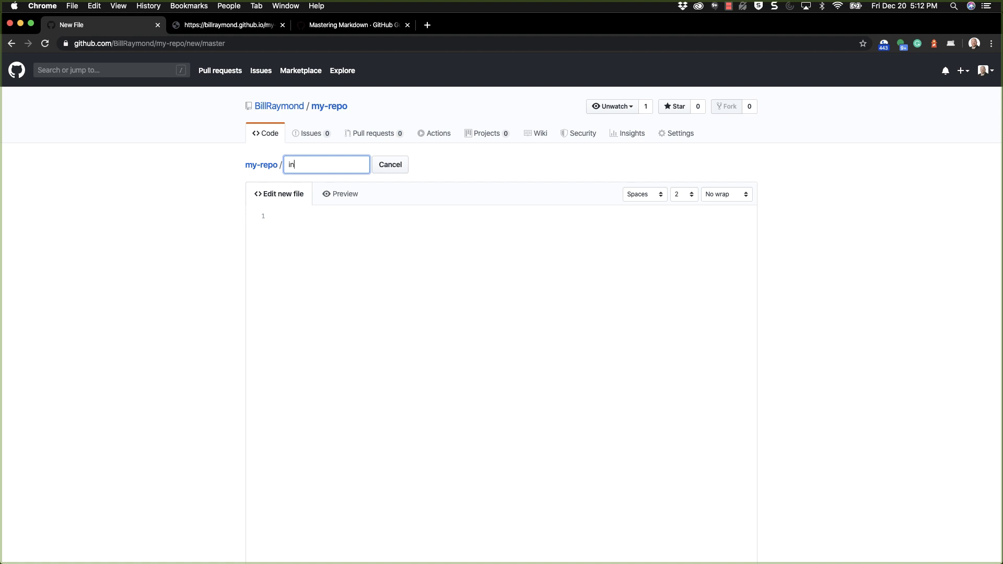
type("dex.html")
Enter "<h1>Welcome index.html!</h1>" as the content of index.html and commit the new file to the master branch
left_click(280, 217)
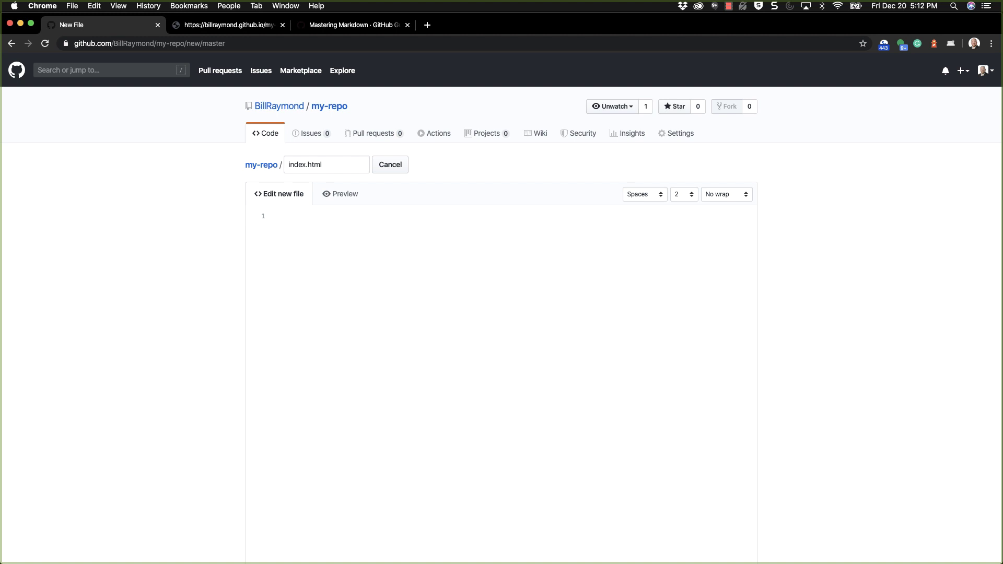
type("<h1>Welcome")
key("BackSpace")
key("BackSpace")
key("BackSpace")
key("BackSpace")
type("come index.html!")
key("BackSpace")
type("</h1>")
scroll(435, 311, "down", 10)
left_click(310, 485)
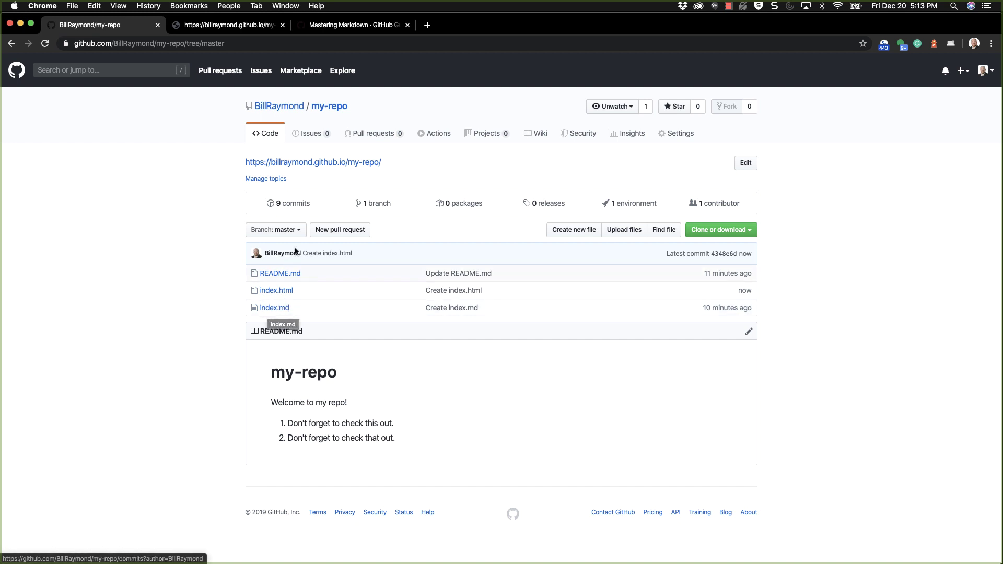
Open the repository's website link in a new tab and refresh the published page to check which index file it shows
right_click(311, 168)
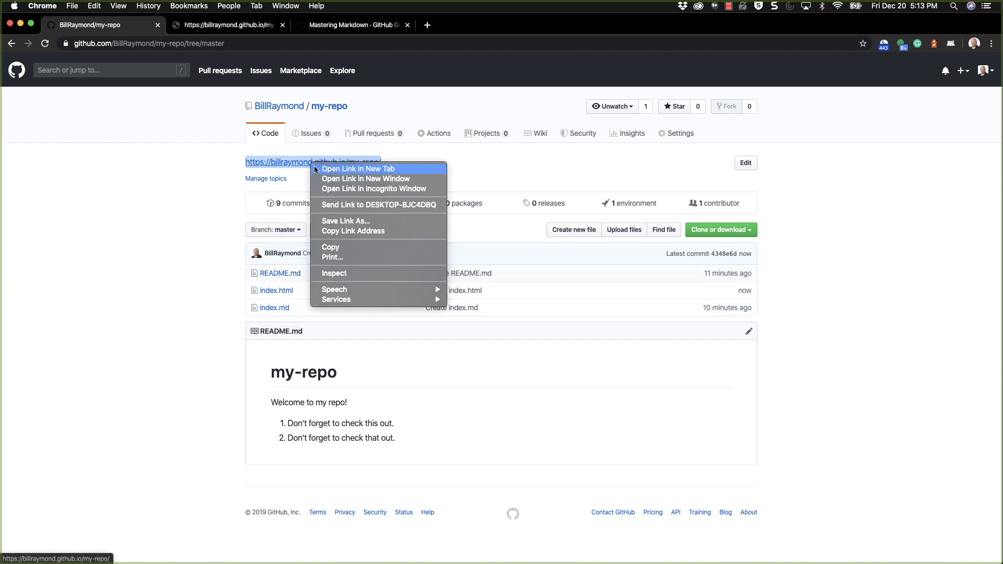
left_click(316, 170)
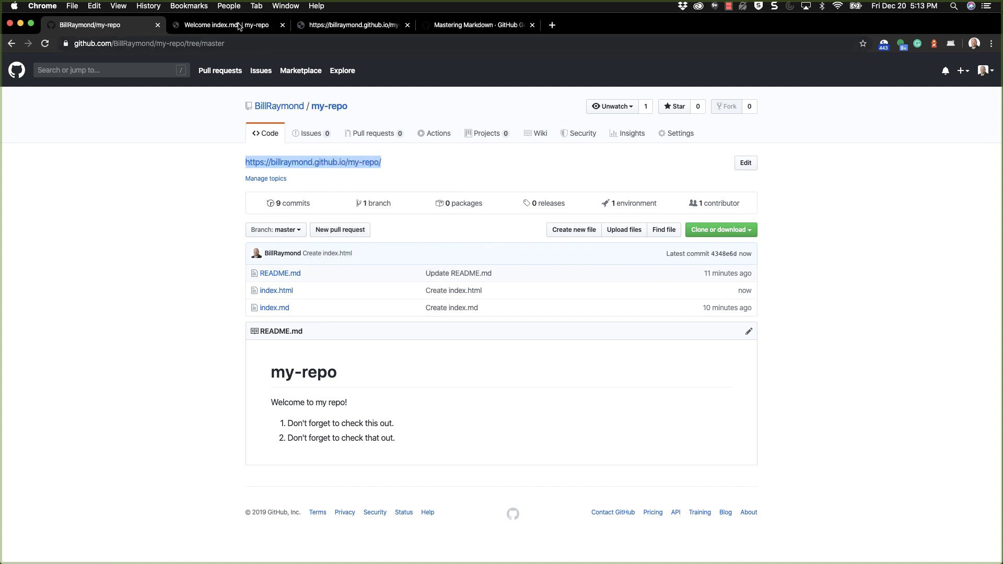
left_click(222, 25)
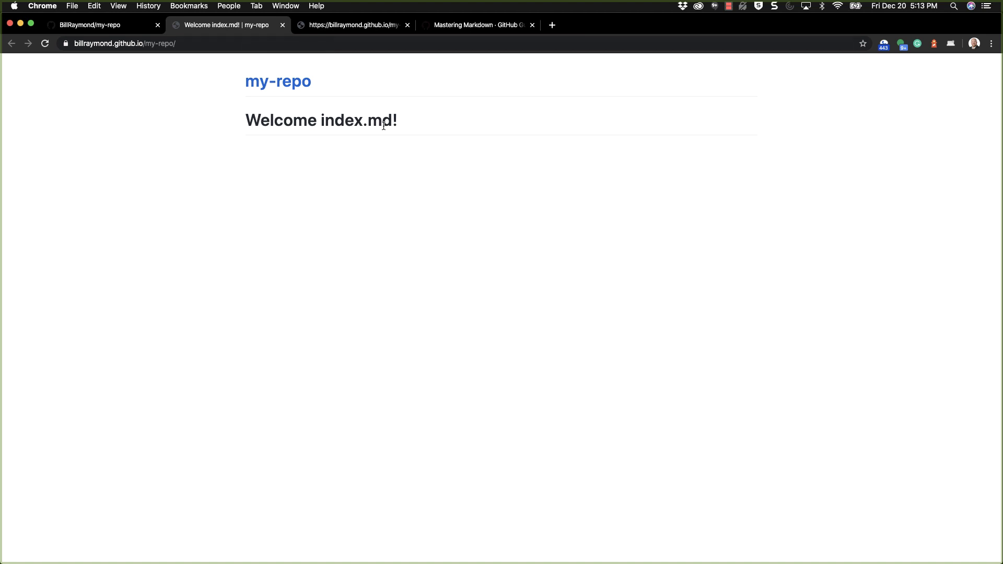
left_click(46, 44)
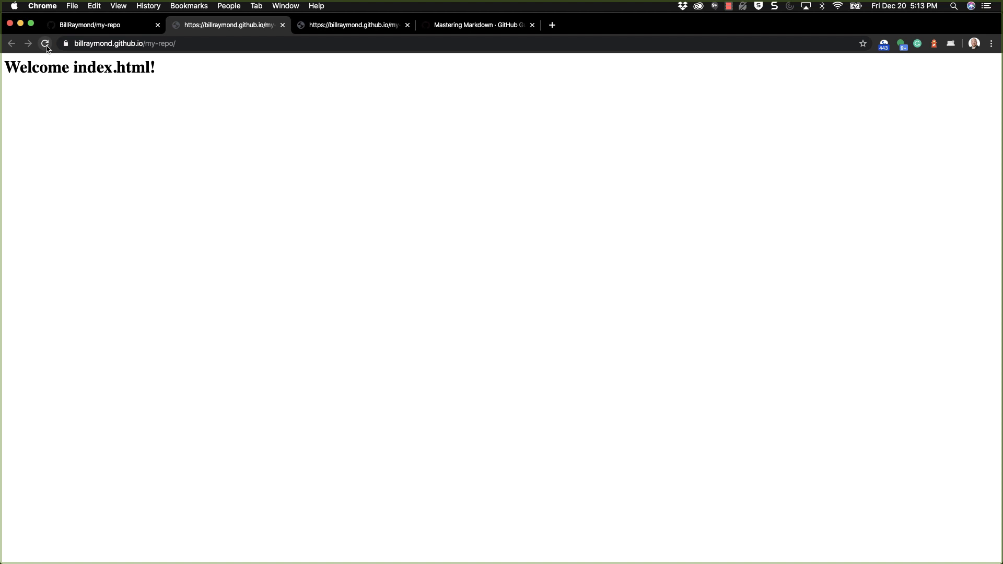